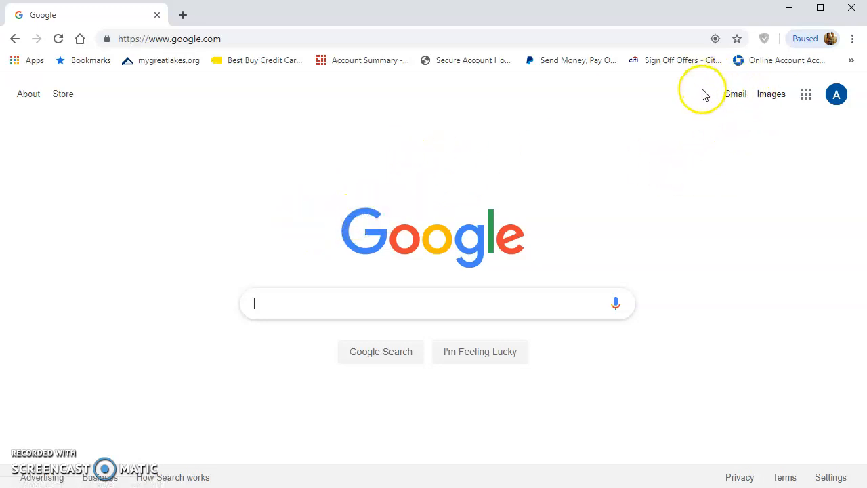
- Check the signed-in Google account, then go to Google Drive from the Google apps grid
left_click(837, 101)
left_click(832, 122)
left_click(839, 130)
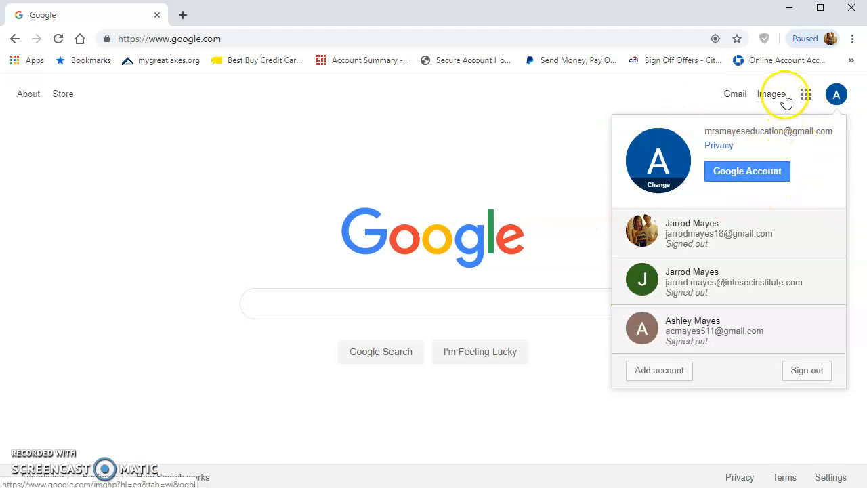
left_click(517, 115)
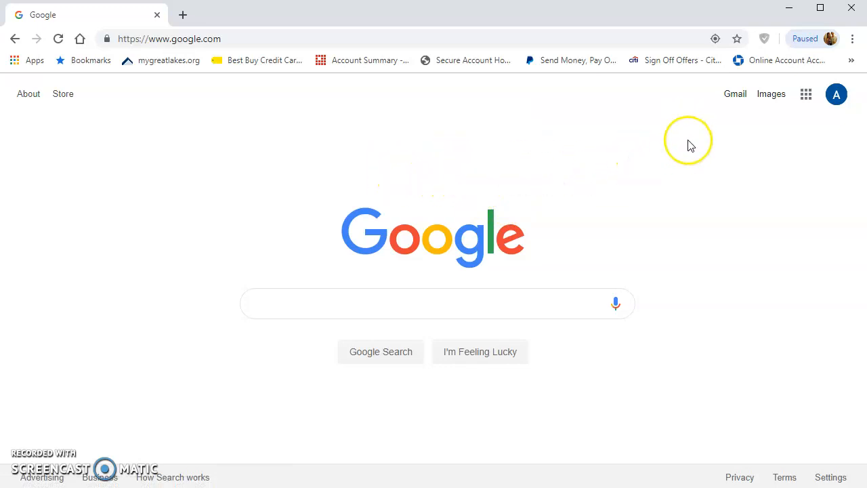
left_click(809, 100)
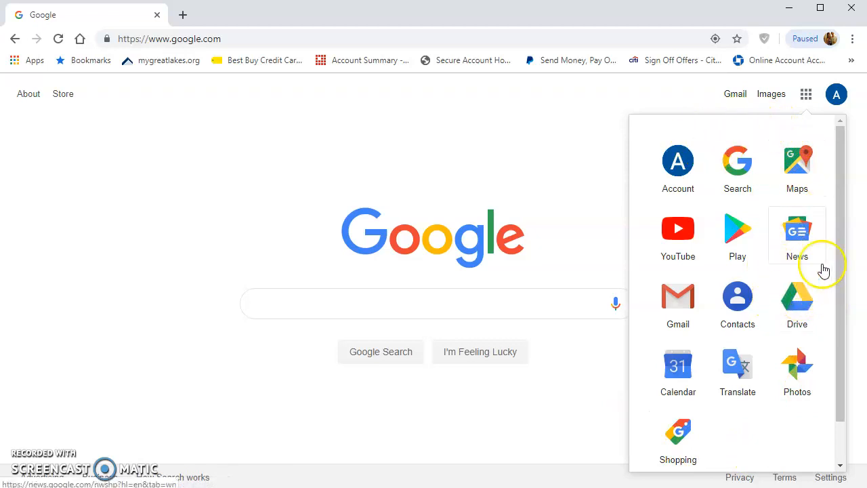
left_click(815, 306)
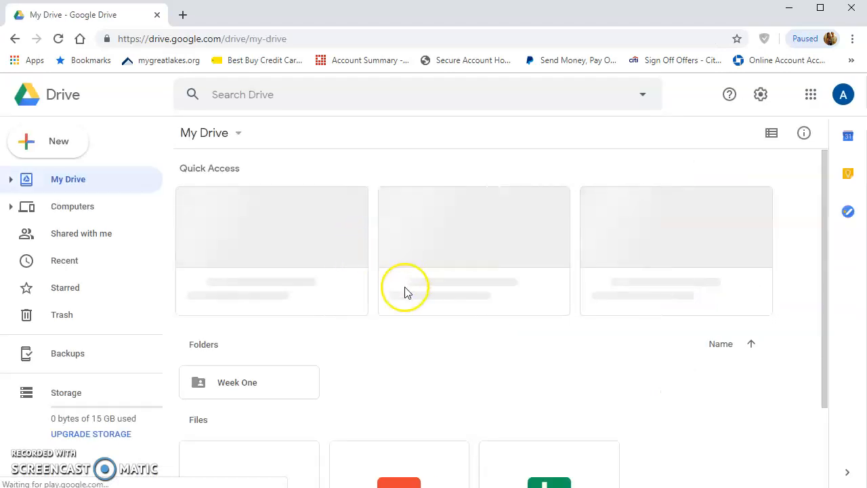
- Open the New menu in My Drive to show the creation options
scroll(369, 310, "down", 1)
scroll(369, 306, "down", 1)
scroll(383, 305, "up", 2)
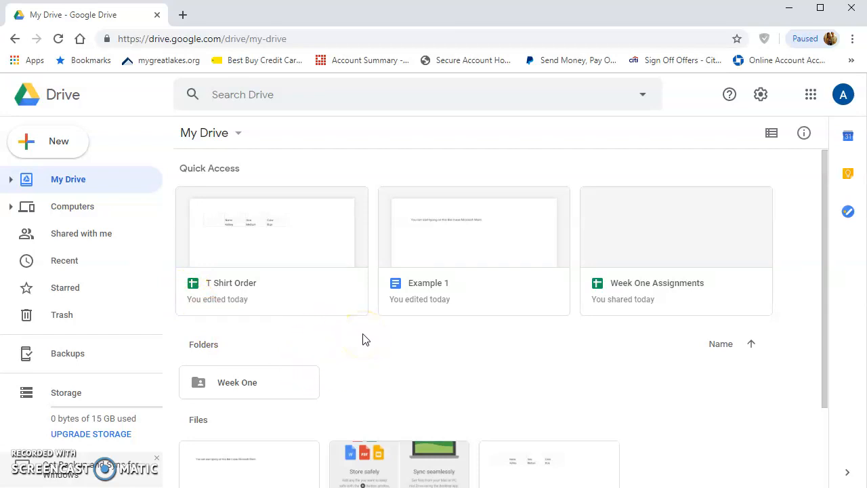
left_click(51, 153)
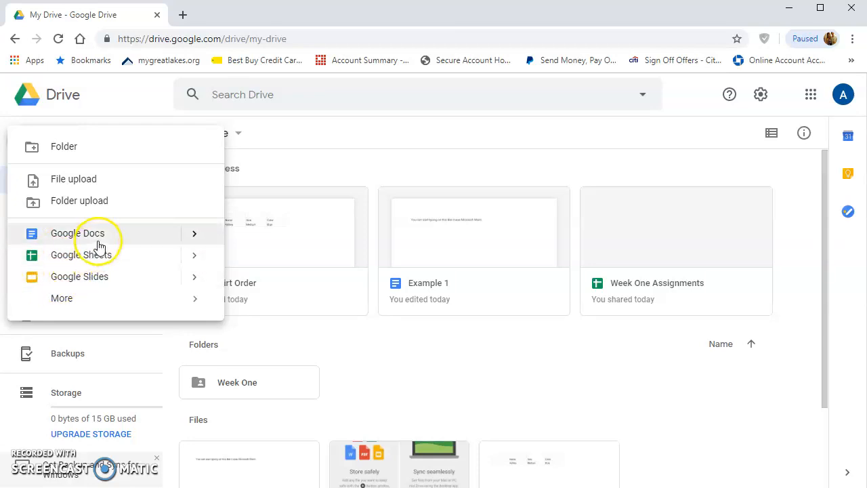
- Create a blank Google Sheets spreadsheet and start typing 'first name' in cell B2
left_click(100, 265)
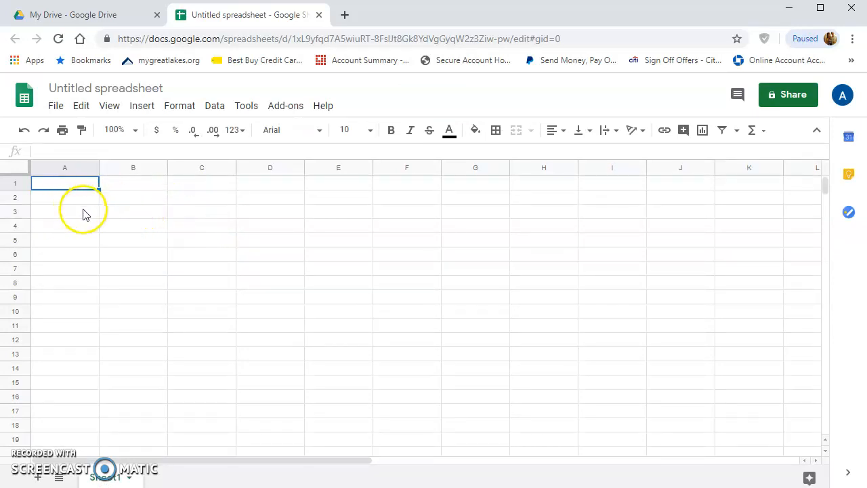
left_click(132, 202)
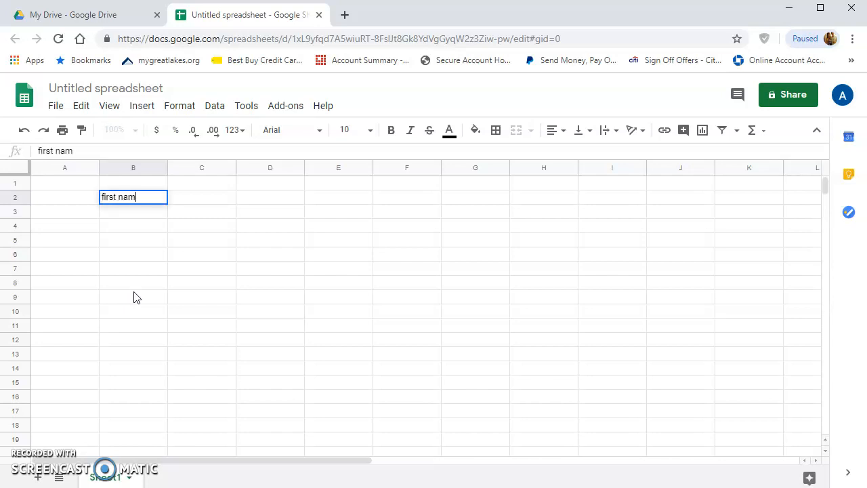
- Enter the headings first name, last name and birthday across B2:D2
key("Tab")
type("last nam")
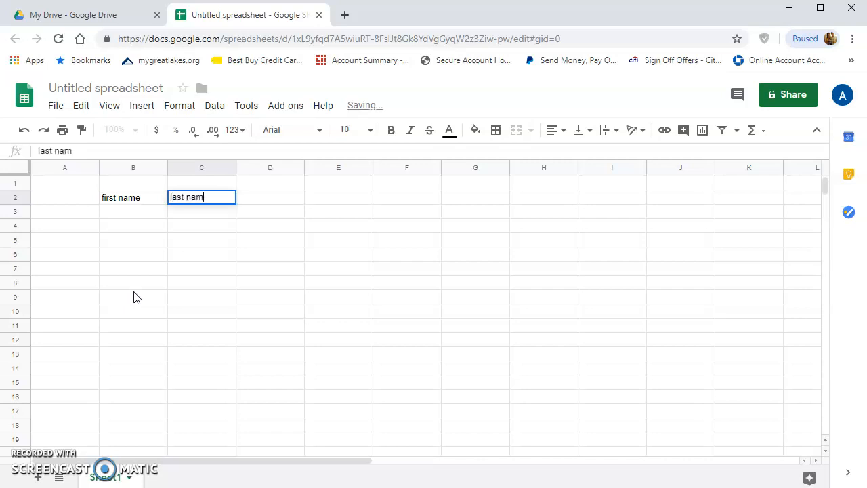
type("e")
key("Tab")
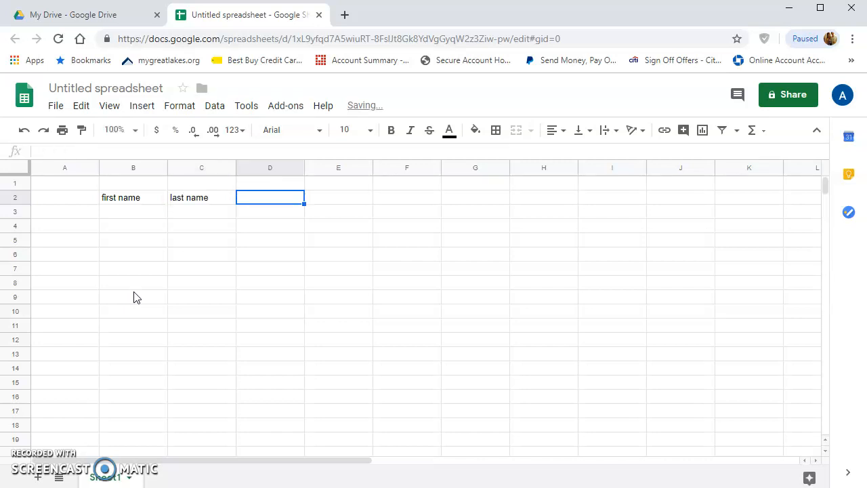
type("birthday")
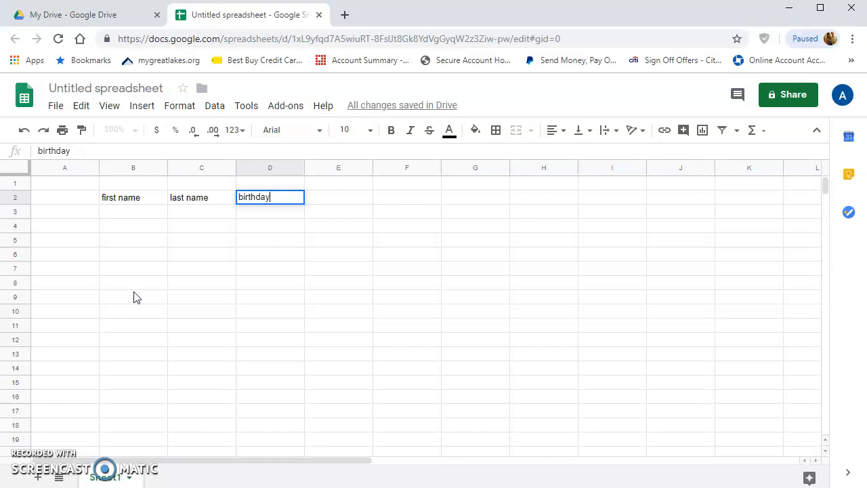
left_click(143, 217)
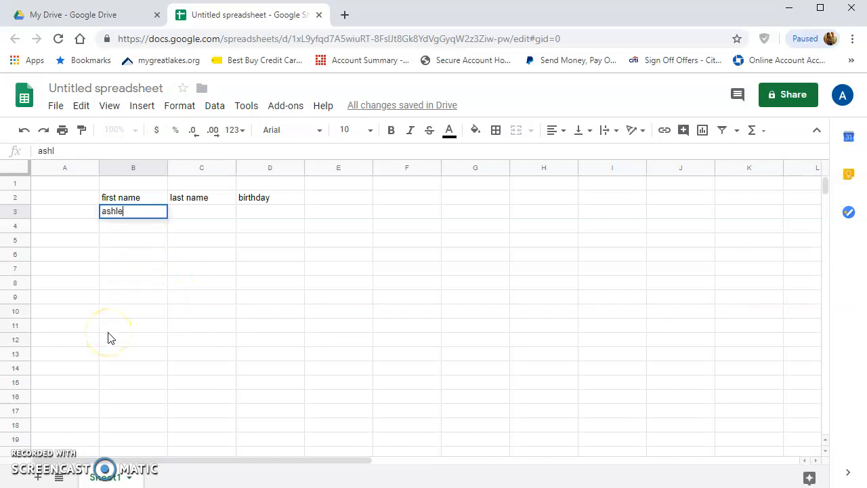
- Enter a student's first name, last name and birthday 05/11 in row 3
key("Tab")
key("Tab")
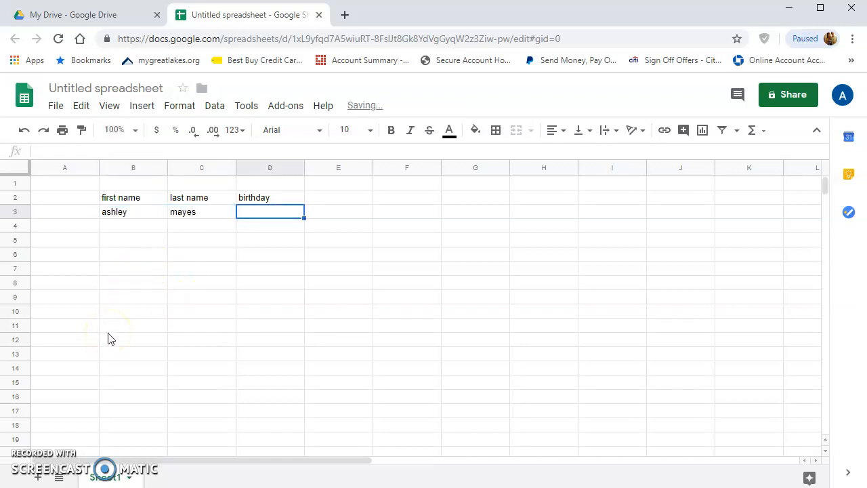
key("Tab")
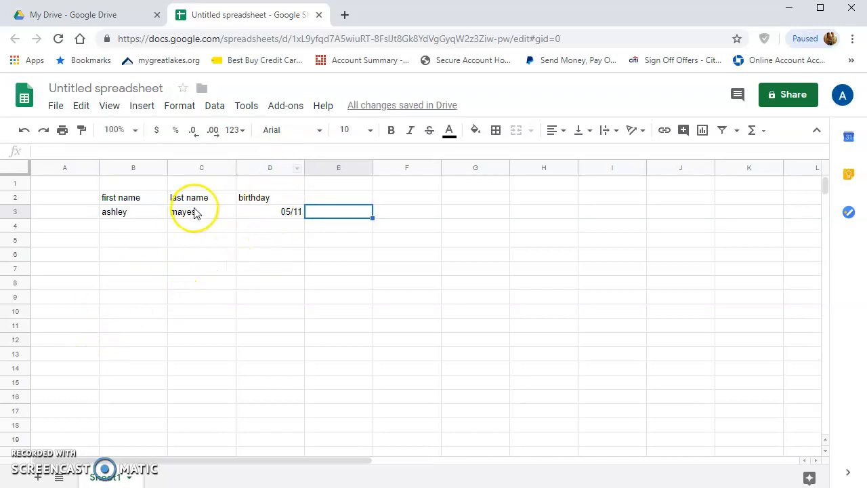
- Apply all borders to every cell in B2:D10
left_click(227, 225)
left_click_drag(148, 197, 265, 308)
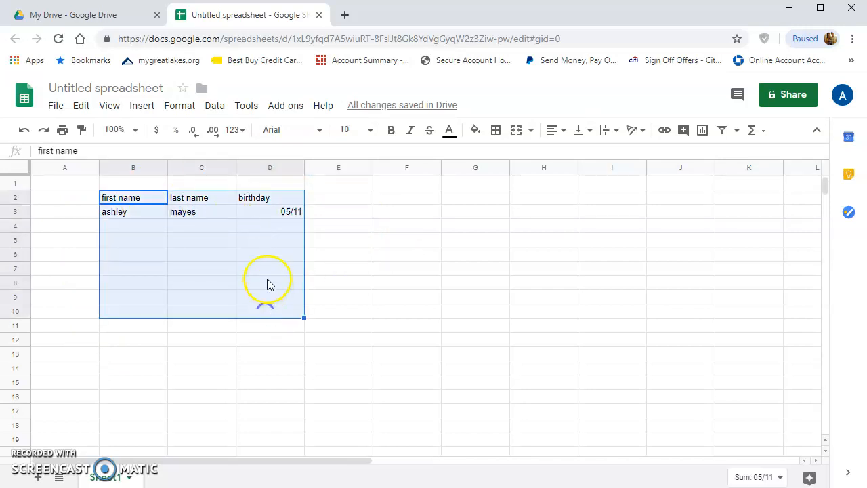
left_click(497, 132)
left_click(500, 158)
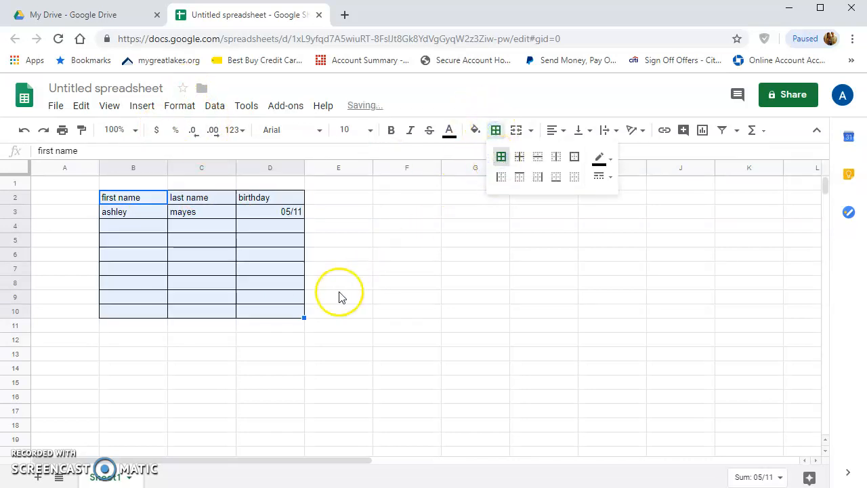
left_click_drag(343, 295, 339, 282)
- Make the heading cells B2:D2 bold
left_click_drag(144, 197, 274, 197)
left_click(393, 132)
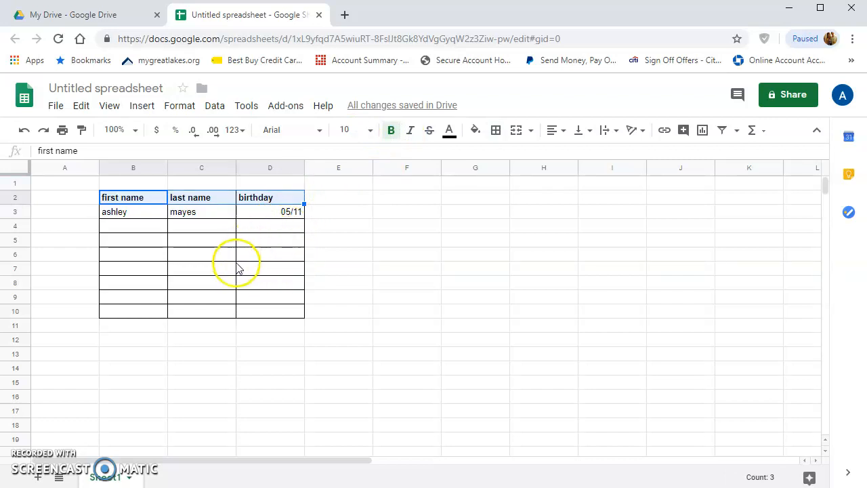
left_click(134, 354)
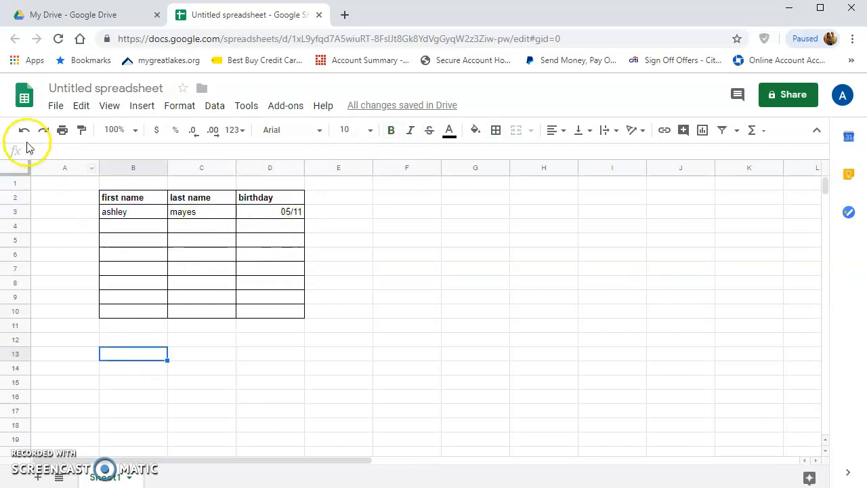
- Name the spreadsheet 'classroom birthdays' and begin entering a collaborator's e-mail for sharing
left_click(54, 108)
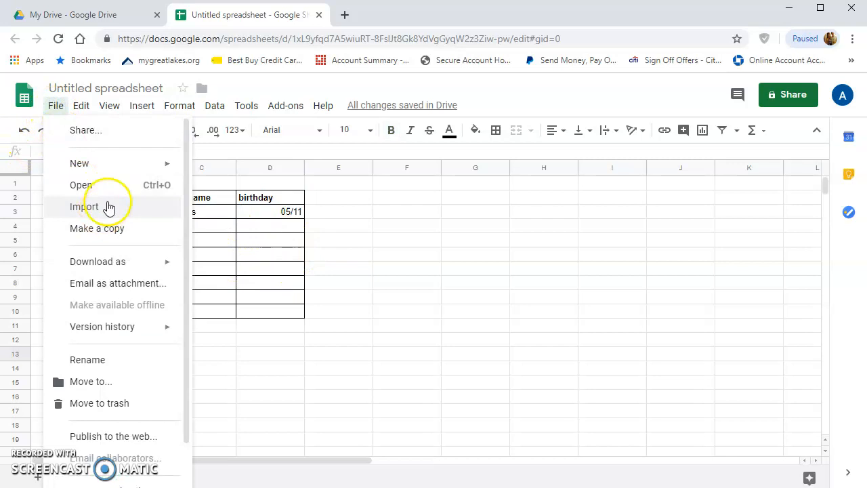
left_click(95, 131)
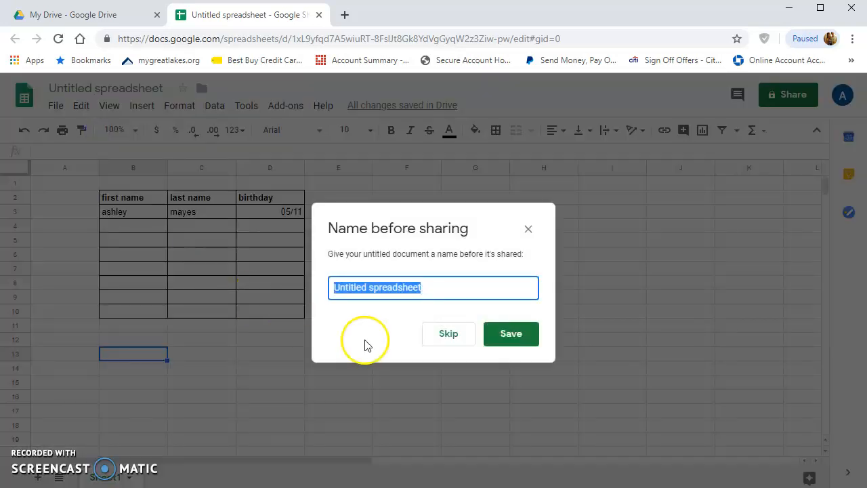
type("classroom birthdays")
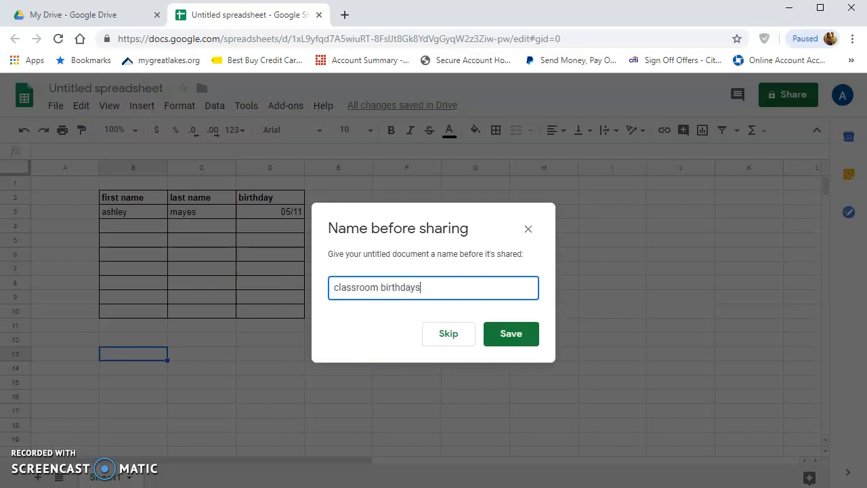
key("Return")
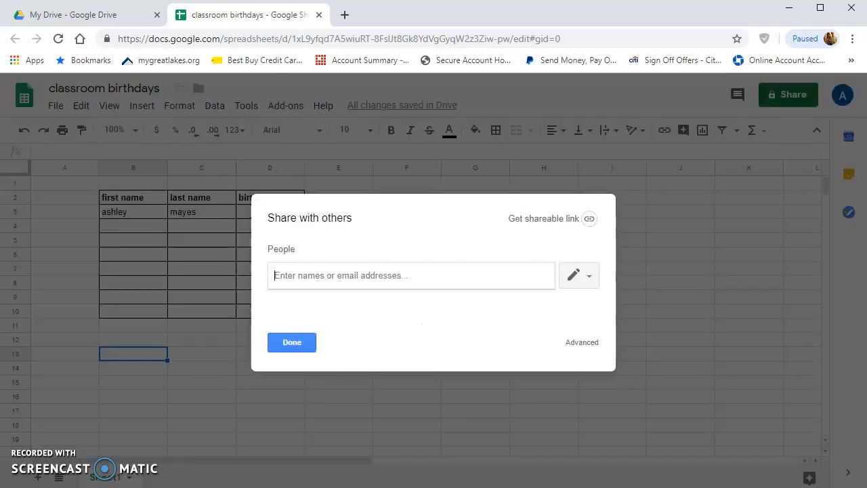
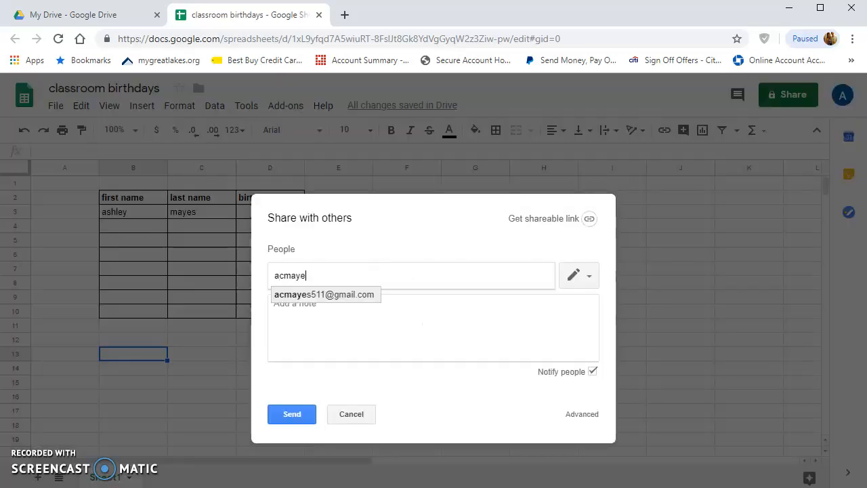
- Send the share invitation to the suggested collaborator, then select cells B4, C4 and D4
left_click(330, 295)
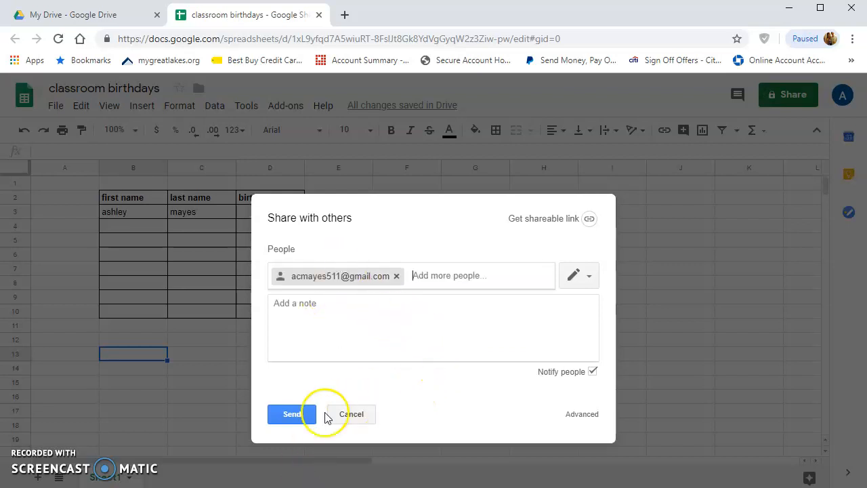
left_click(288, 420)
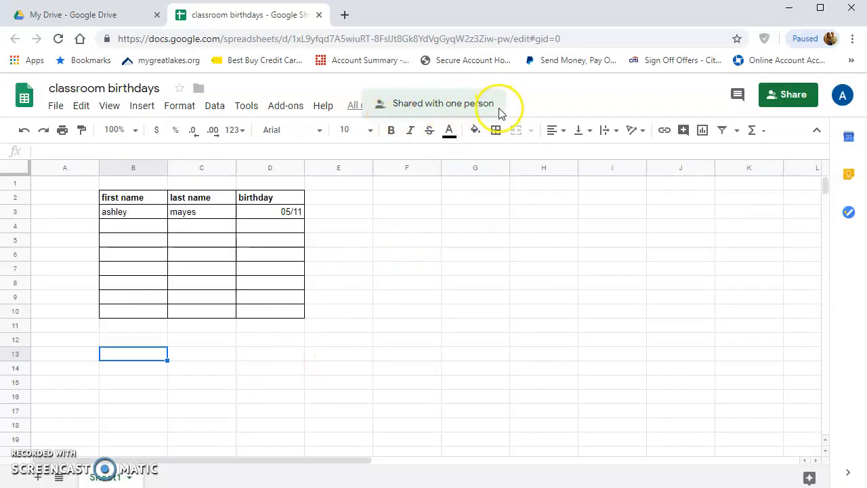
left_click(140, 227)
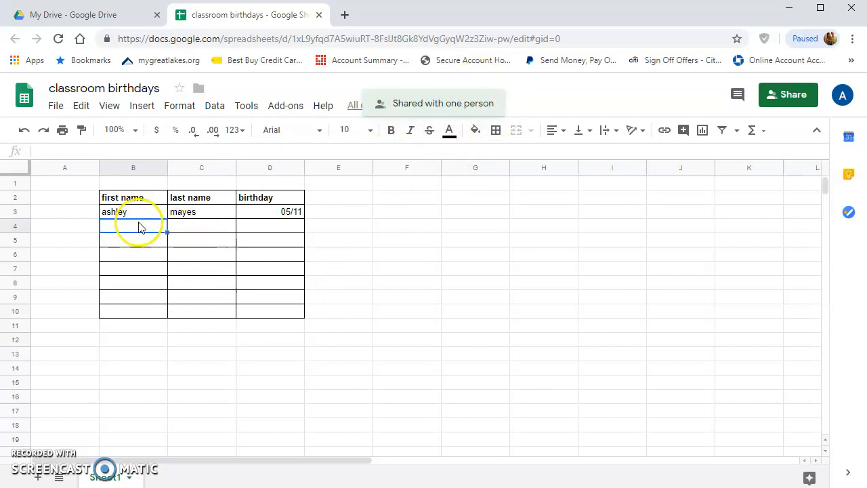
left_click(181, 230)
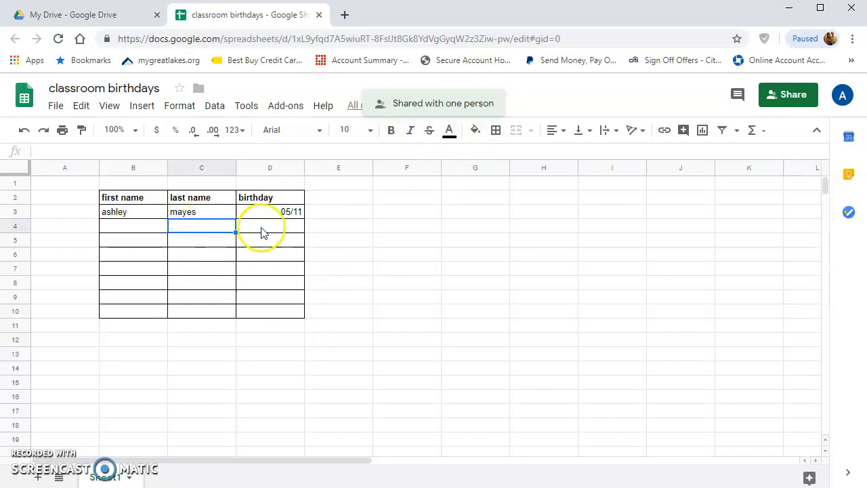
left_click(263, 229)
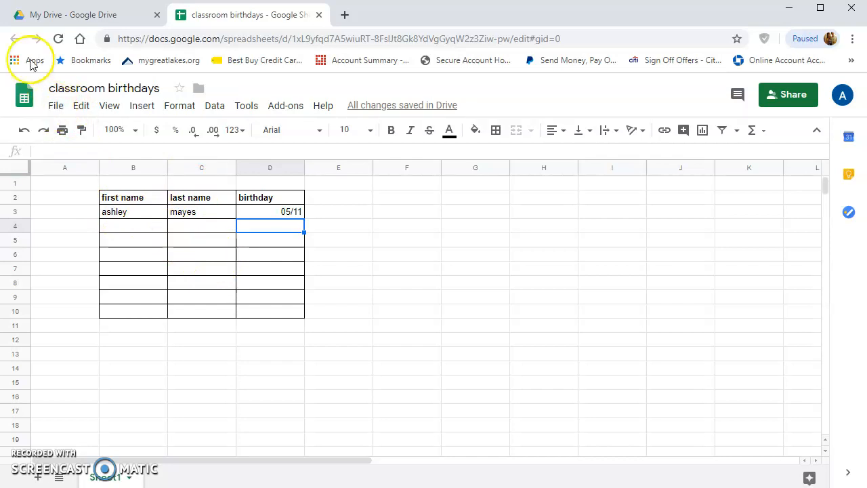
- Return to Google Drive and open the Week One folder
left_click(48, 14)
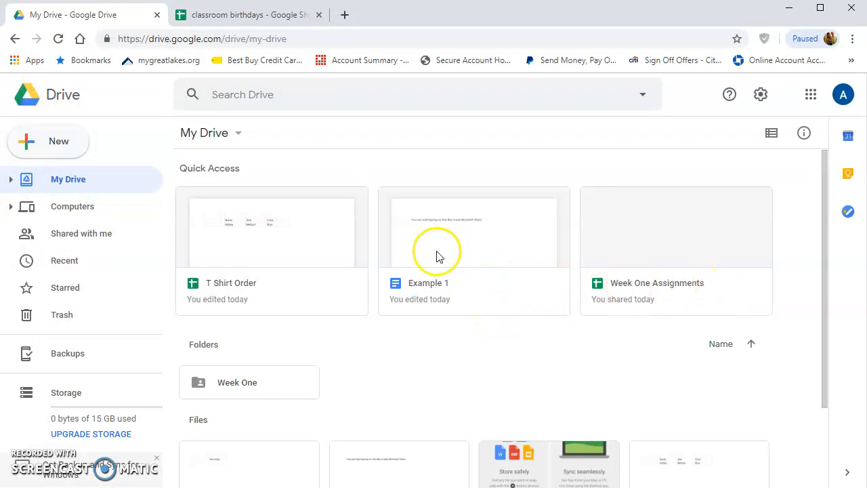
scroll(238, 302, "down", 2)
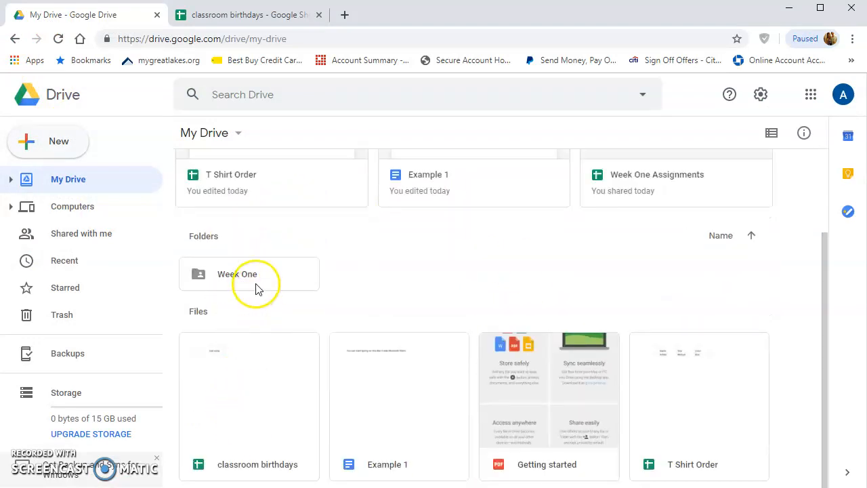
left_click(254, 285)
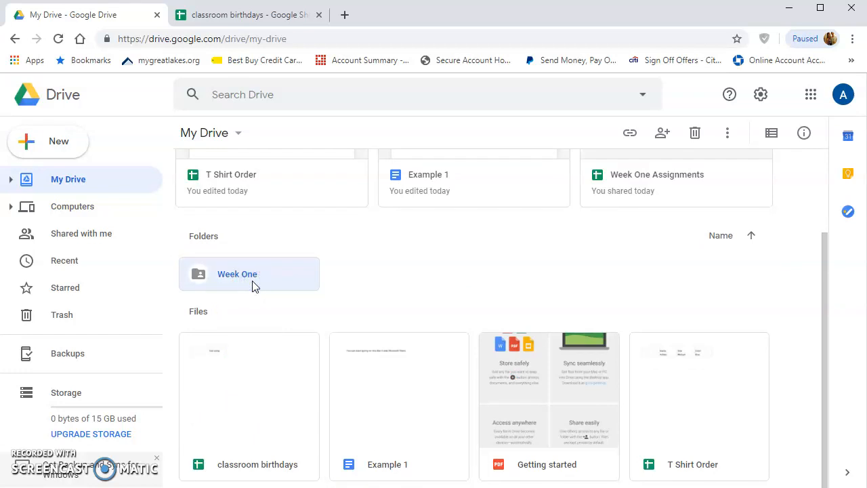
double_click(253, 285)
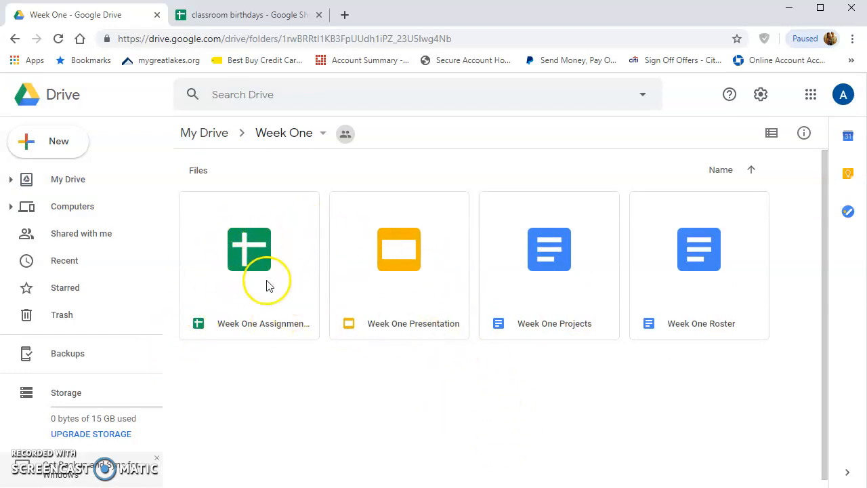
- Open Week One Presentation and Week One Projects in new tabs, returning to Week One each time
double_click(414, 305)
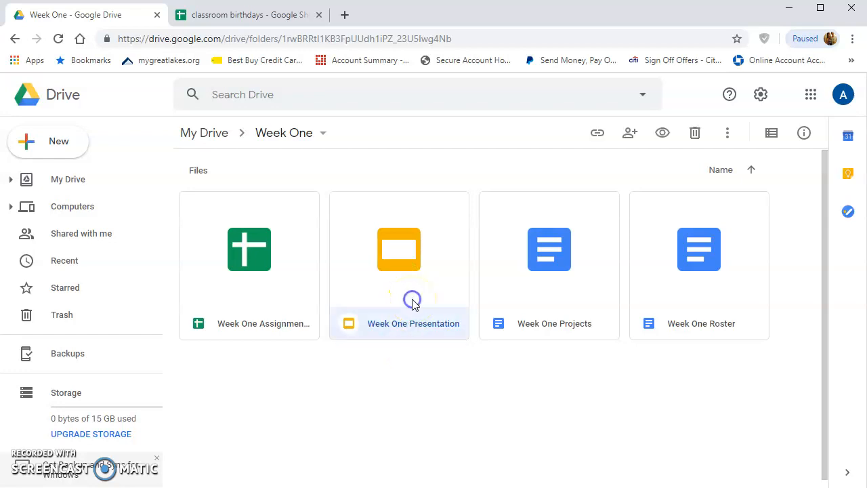
left_click(391, 315)
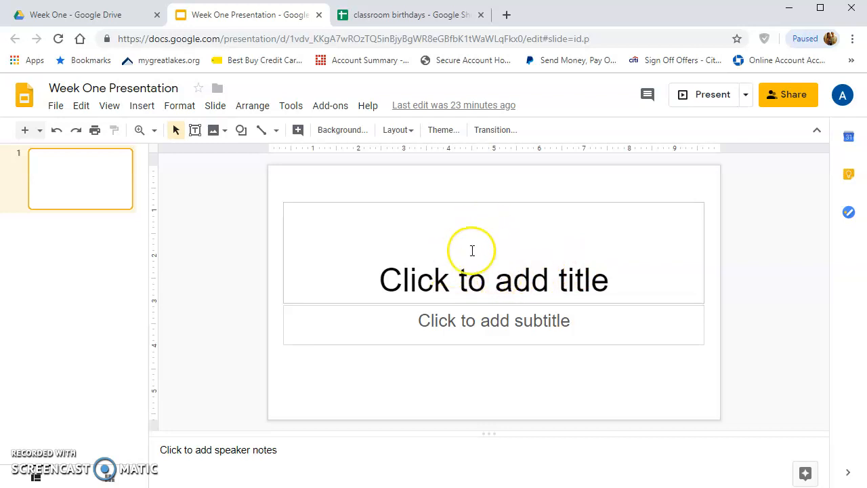
left_click(112, 17)
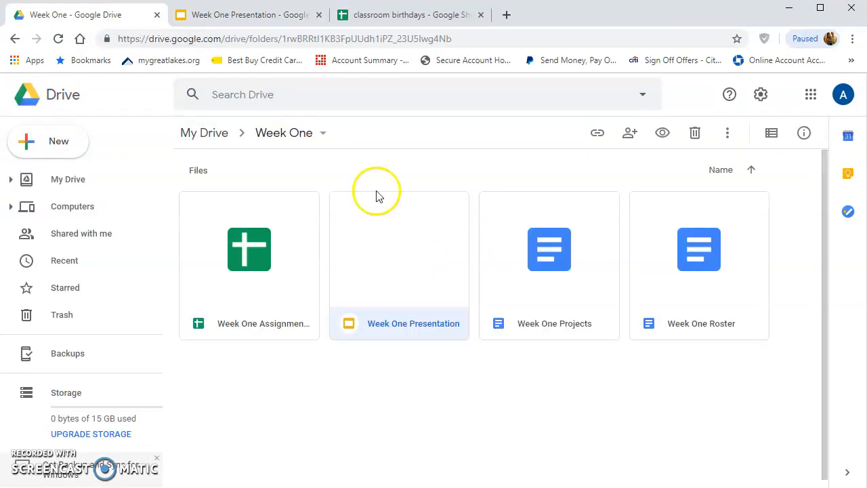
double_click(549, 294)
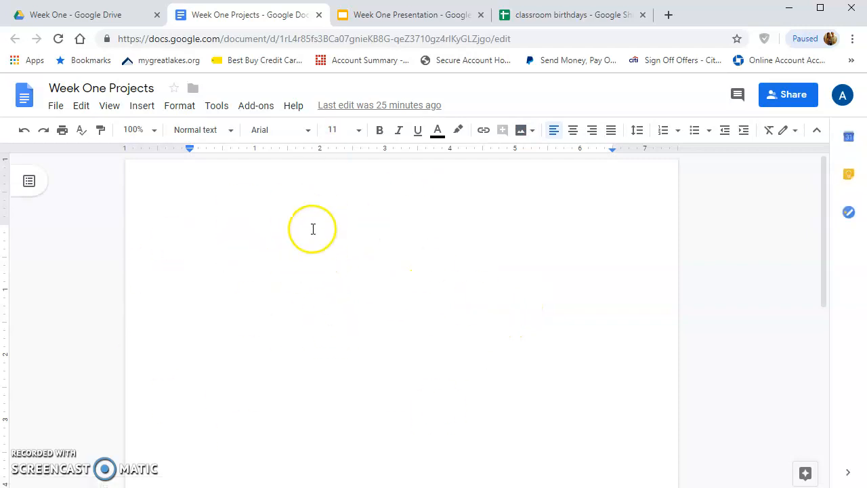
left_click(87, 16)
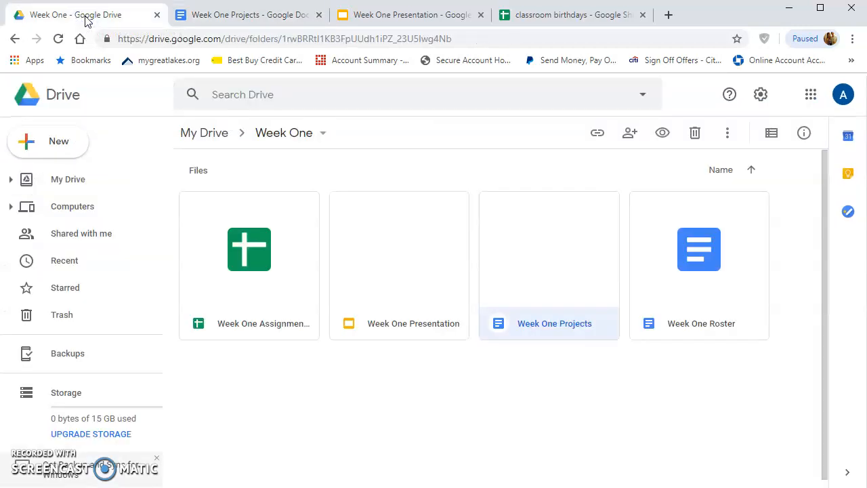